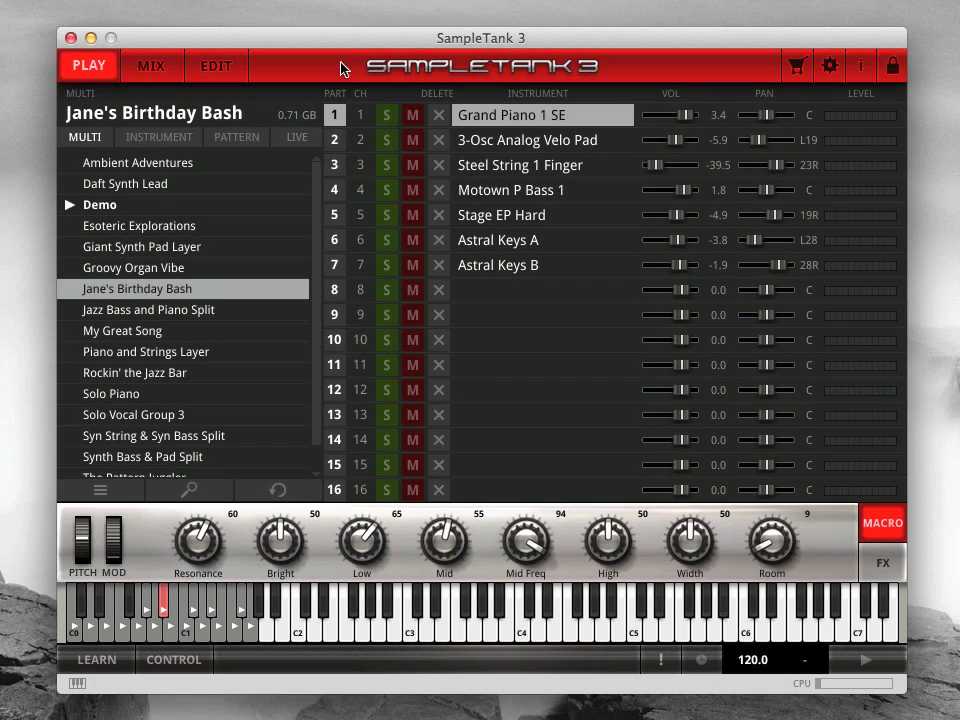
In the pattern view, trigger part 1's first piano pattern key, then stop playback.
click(240, 137)
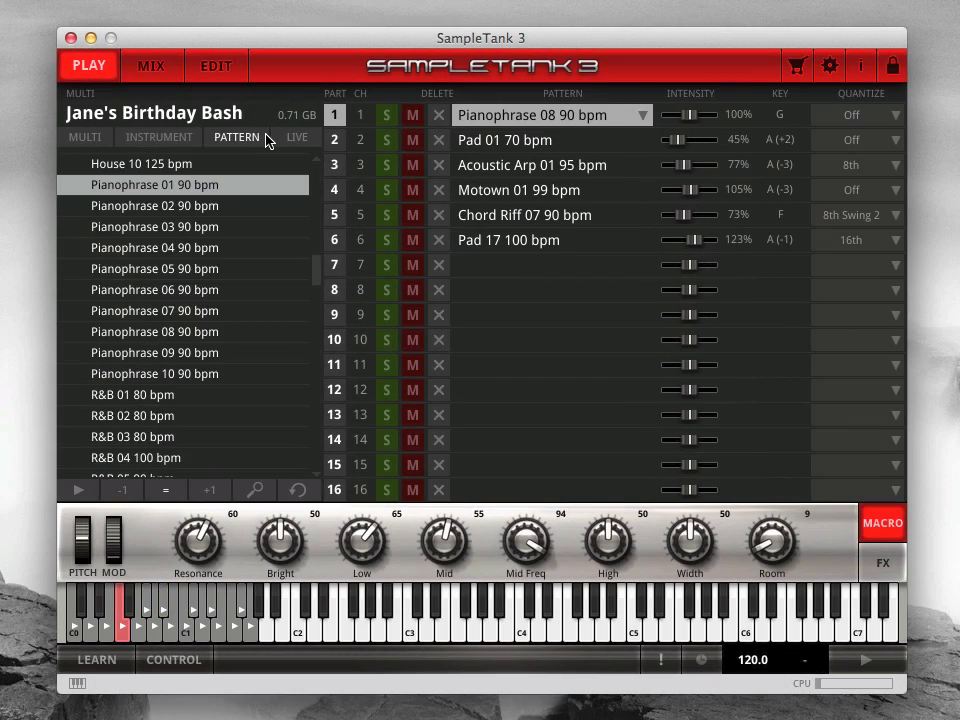
click(165, 598)
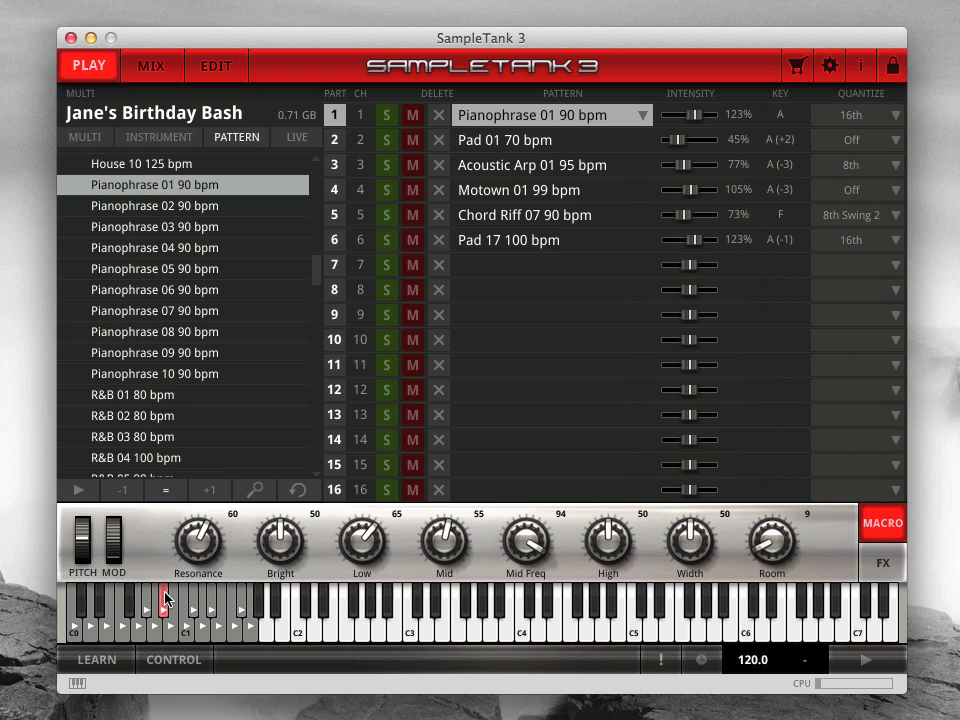
click(877, 657)
Load The Pattern Juggler from the multis list and show the pattern categories browser.
click(113, 143)
click(237, 448)
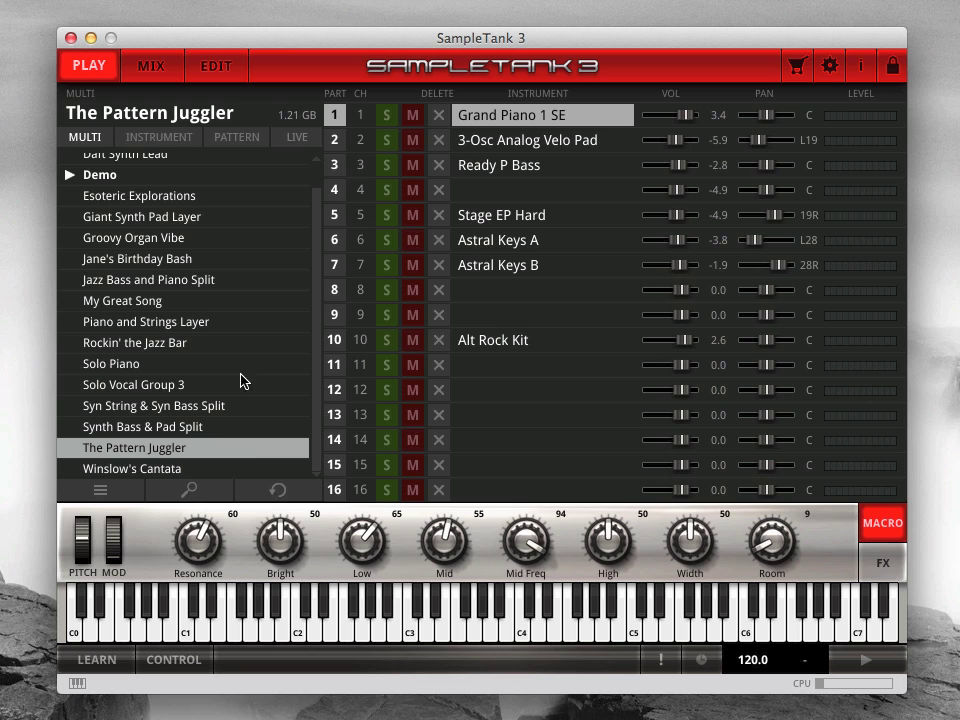
click(266, 141)
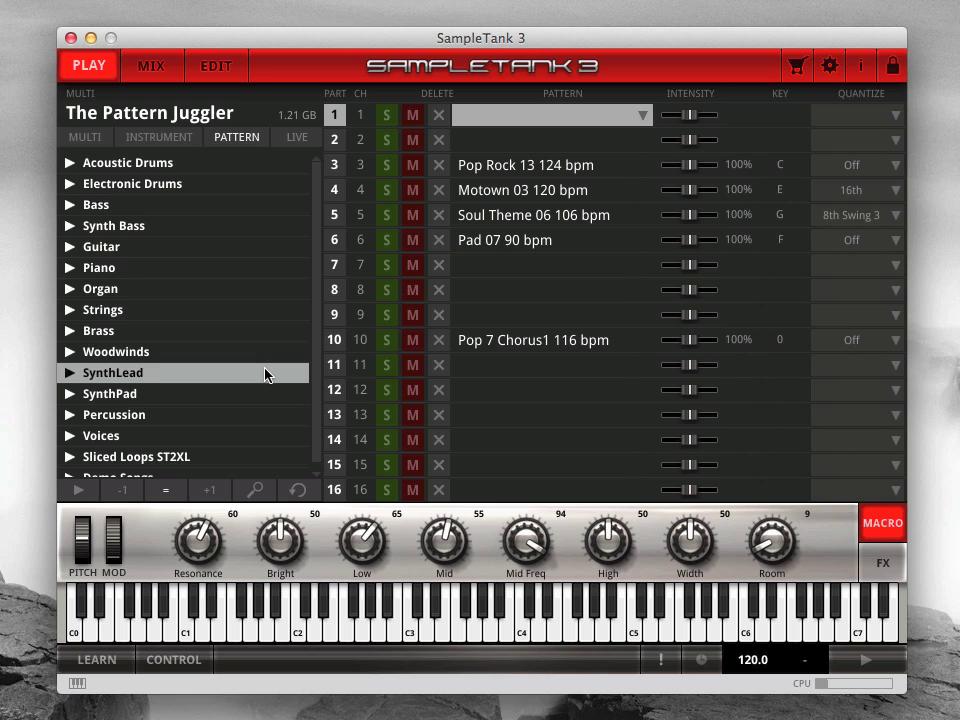
Expand the Piano category and select the Pianophrase 05 90 bpm pattern.
click(69, 268)
scroll(316, 435, down, 5)
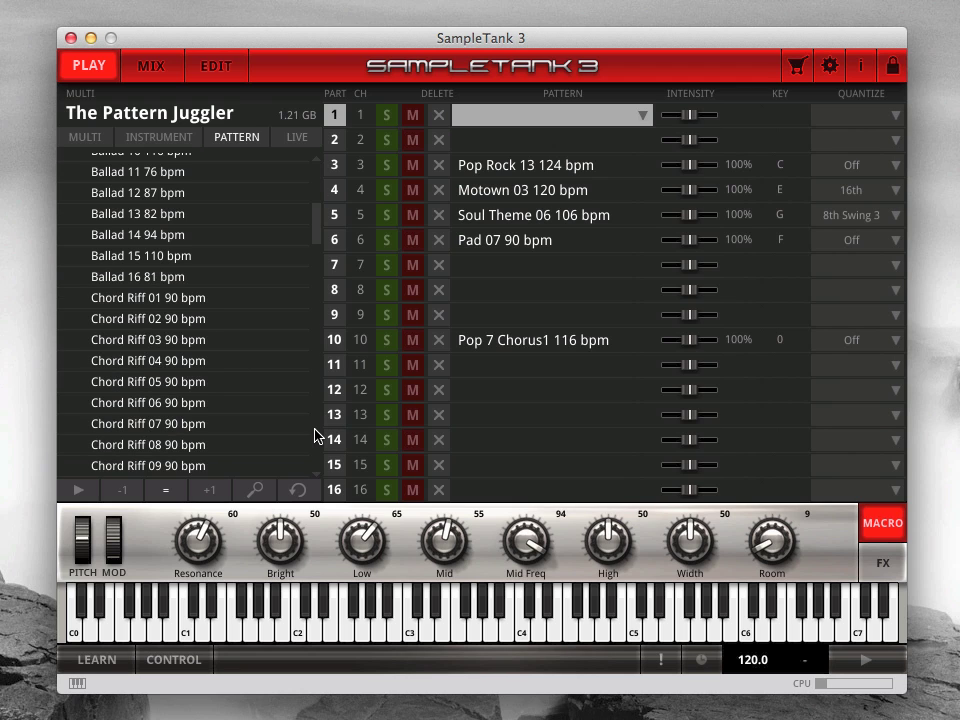
scroll(316, 435, down, 5)
scroll(316, 435, down, 5)
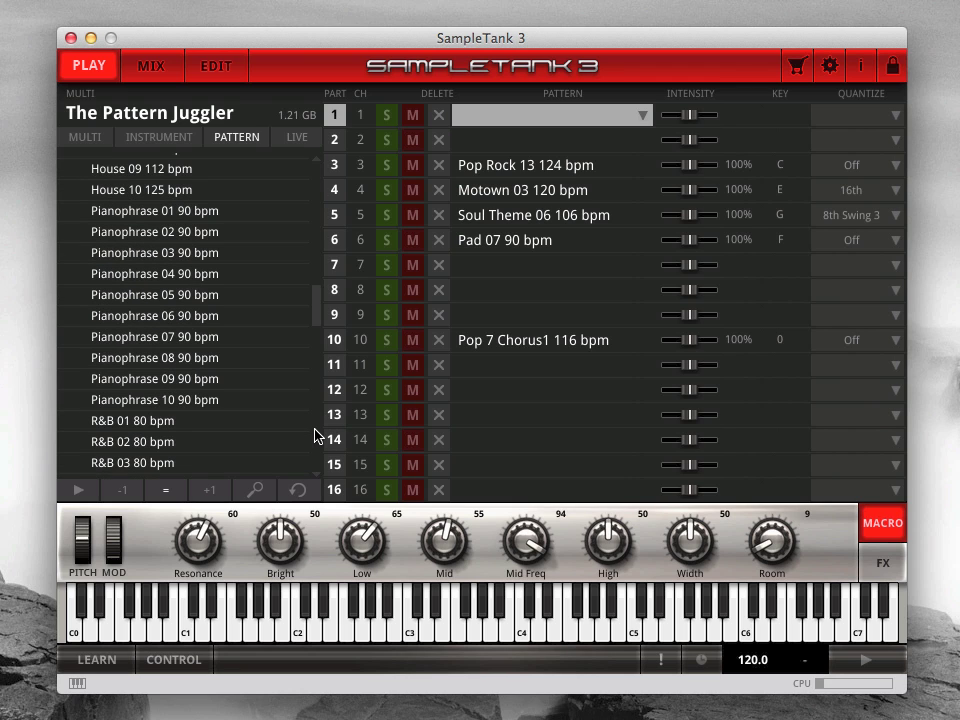
click(266, 211)
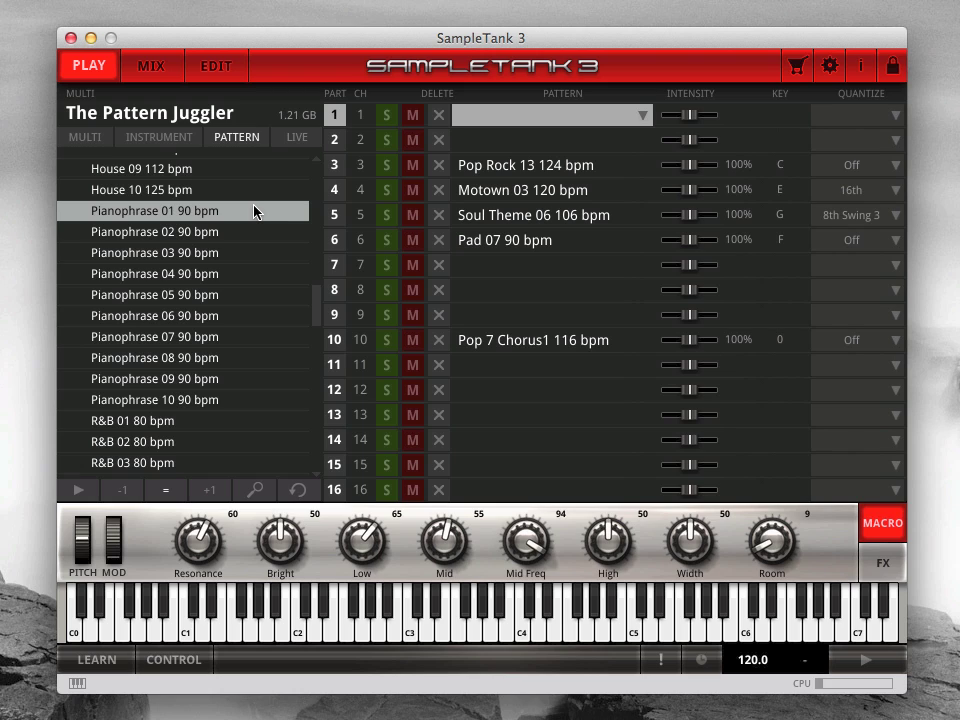
click(259, 296)
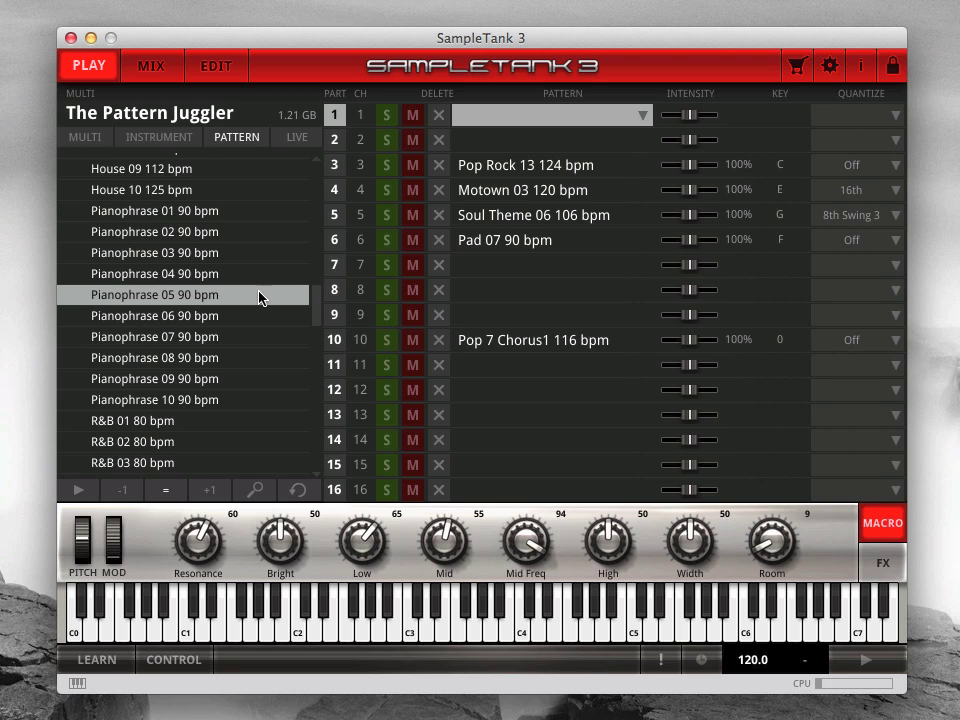
Preview Pianophrase 05 an octave higher, then lower, then at original pitch, and stop.
click(80, 492)
click(222, 497)
click(80, 491)
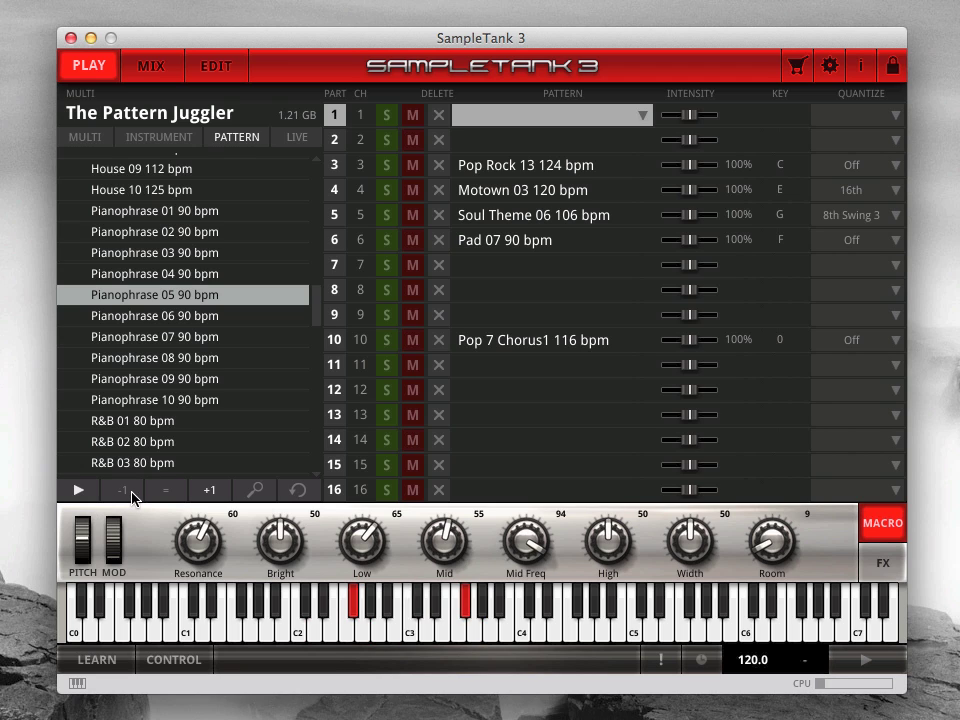
click(138, 497)
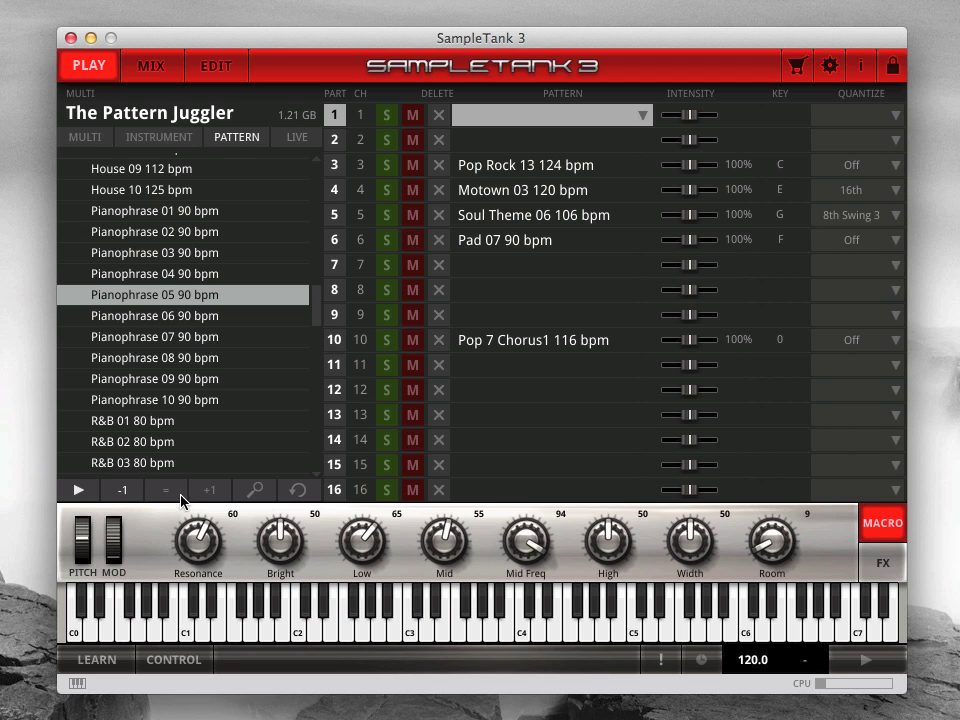
click(166, 490)
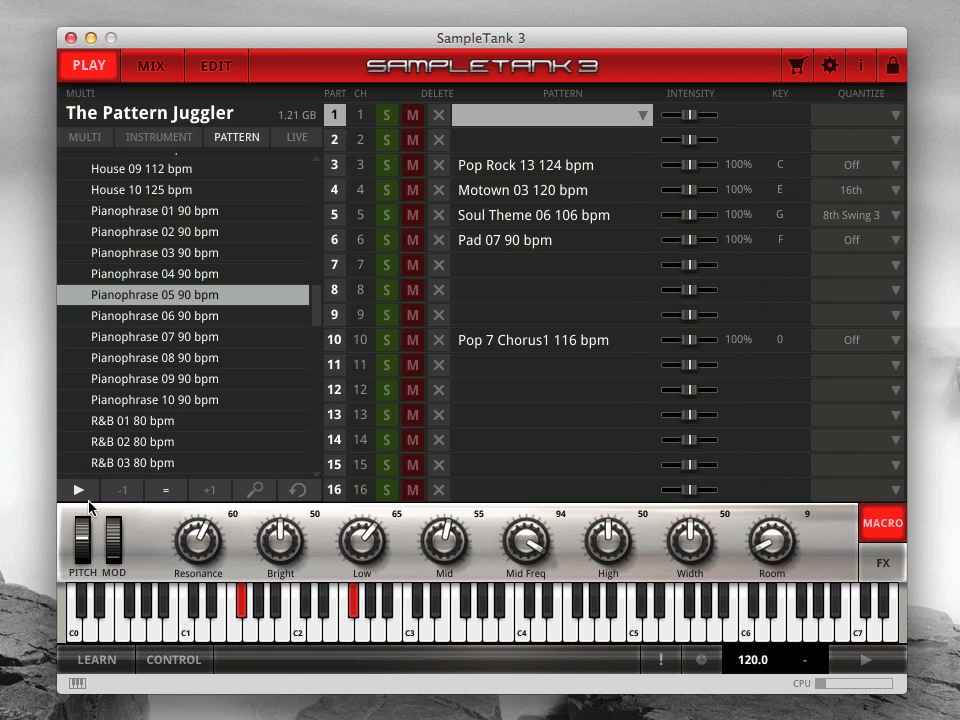
click(86, 496)
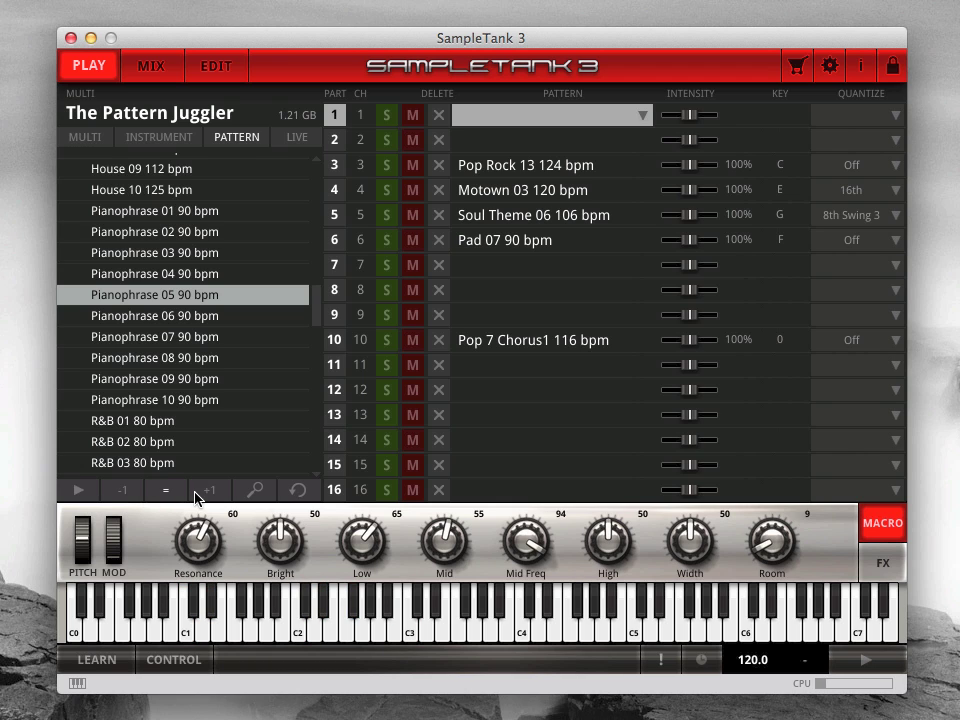
Search the patterns for 'dan', clear the search, and rebuild the patterns database.
click(257, 490)
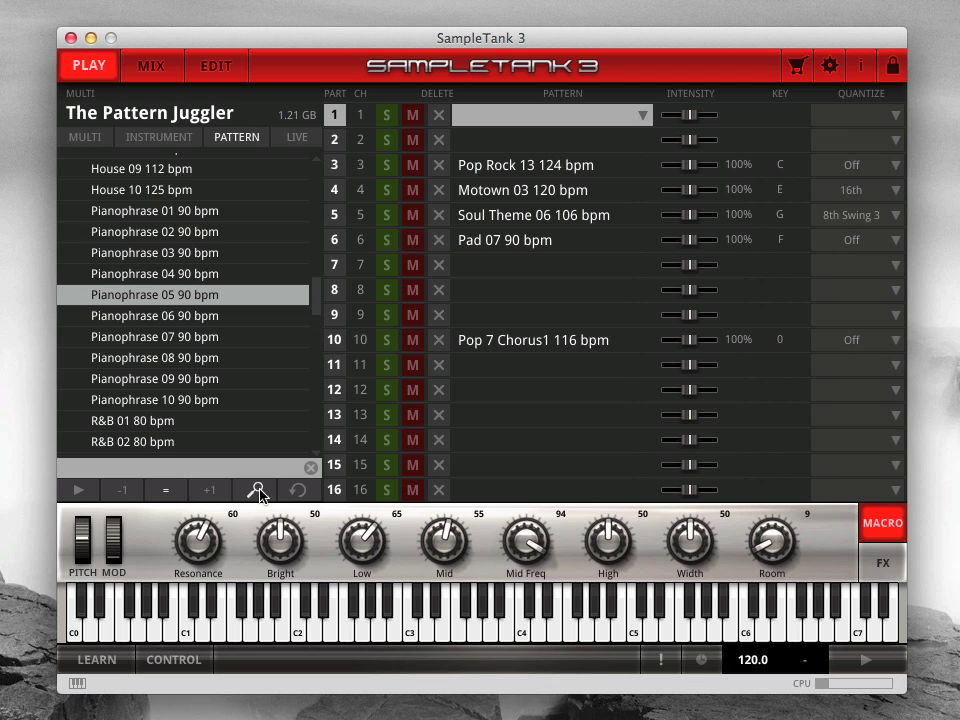
text(dance)
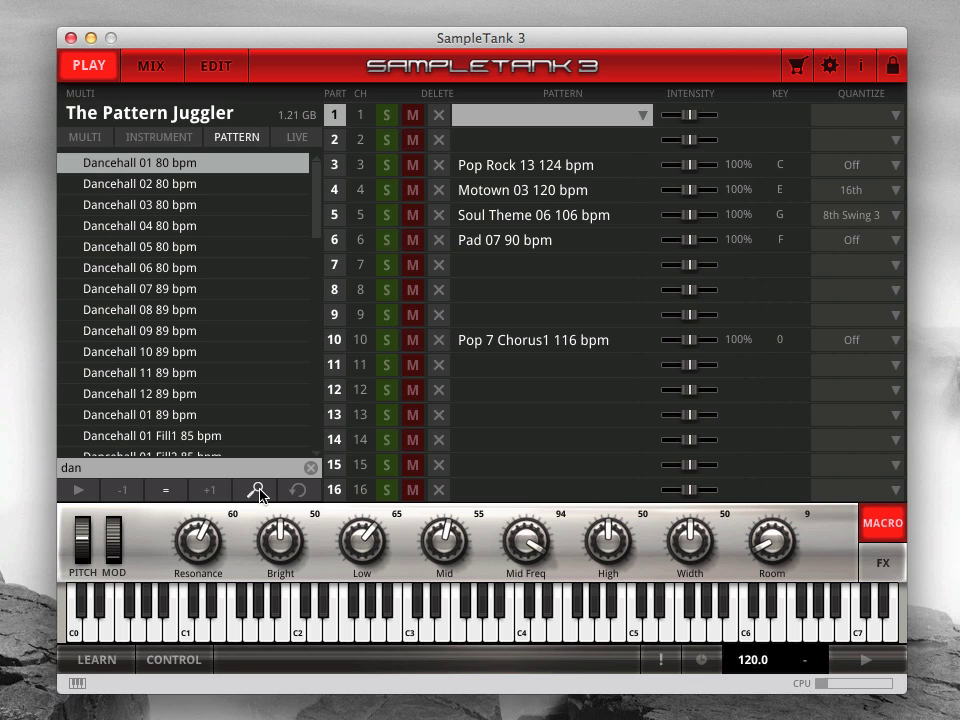
click(311, 470)
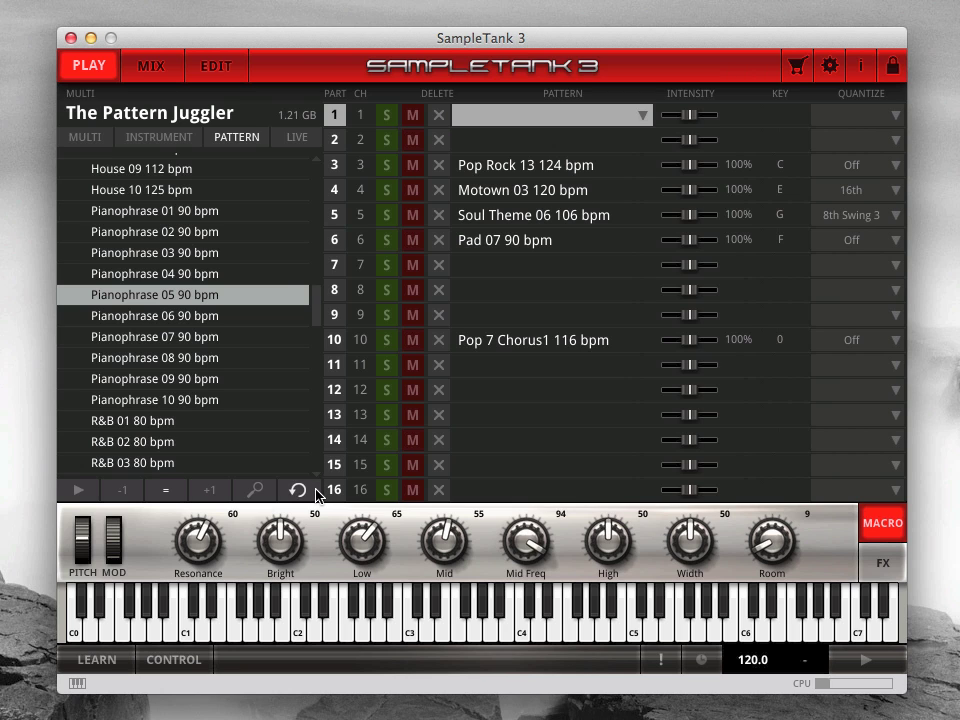
click(314, 492)
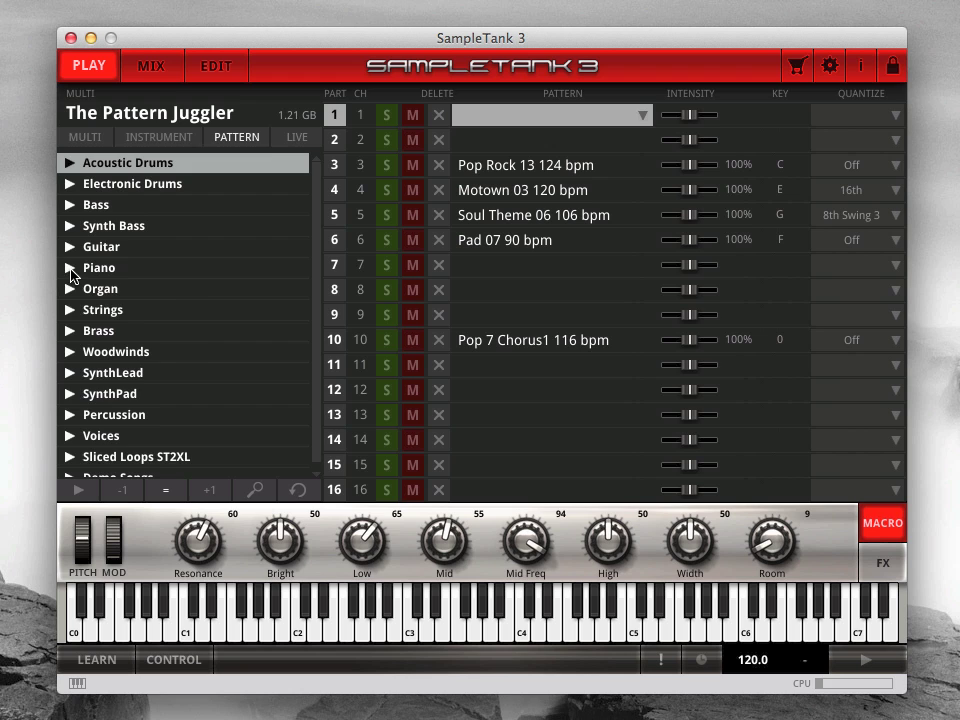
In the Piano category, preview Chord Riff 07 and then Pianophrase 01 90 bpm.
click(71, 268)
scroll(302, 439, down, 5)
click(188, 428)
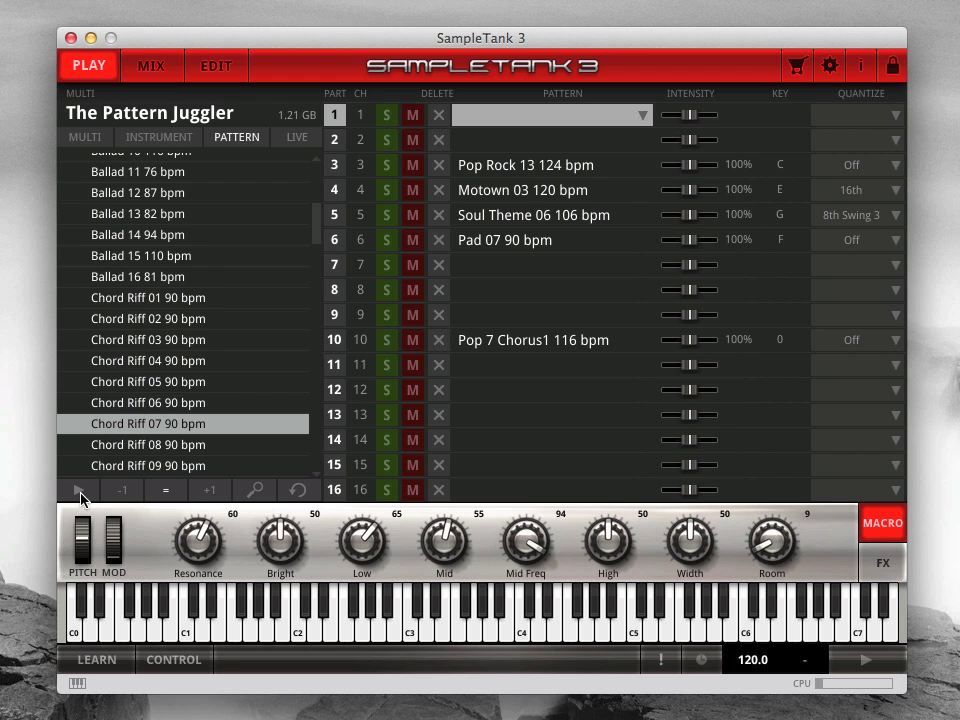
click(79, 490)
scroll(319, 422, down, 5)
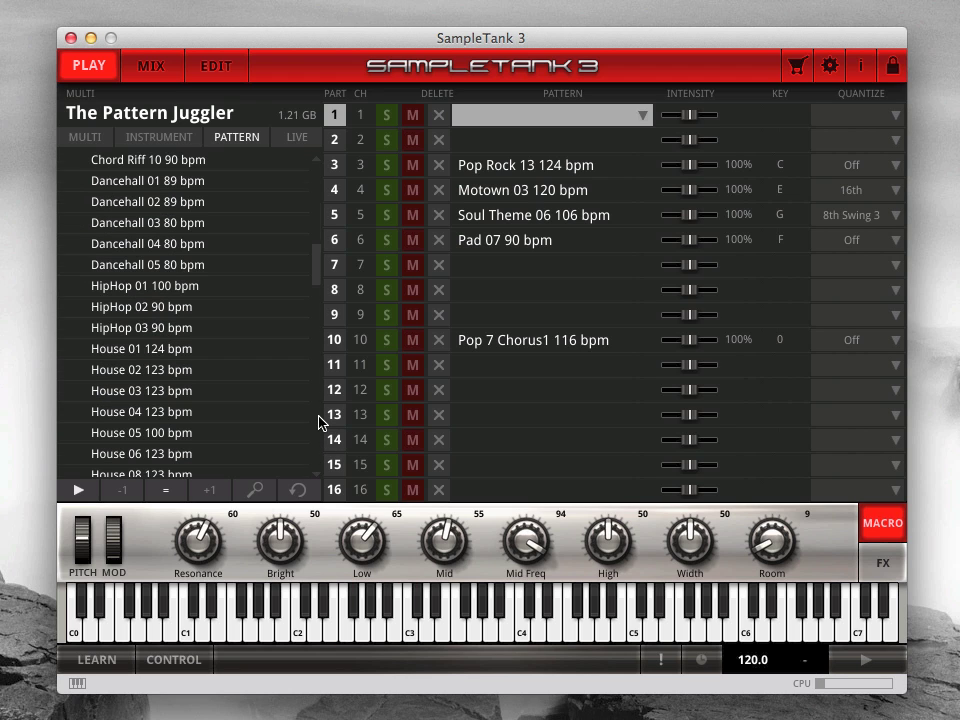
scroll(319, 422, down, 5)
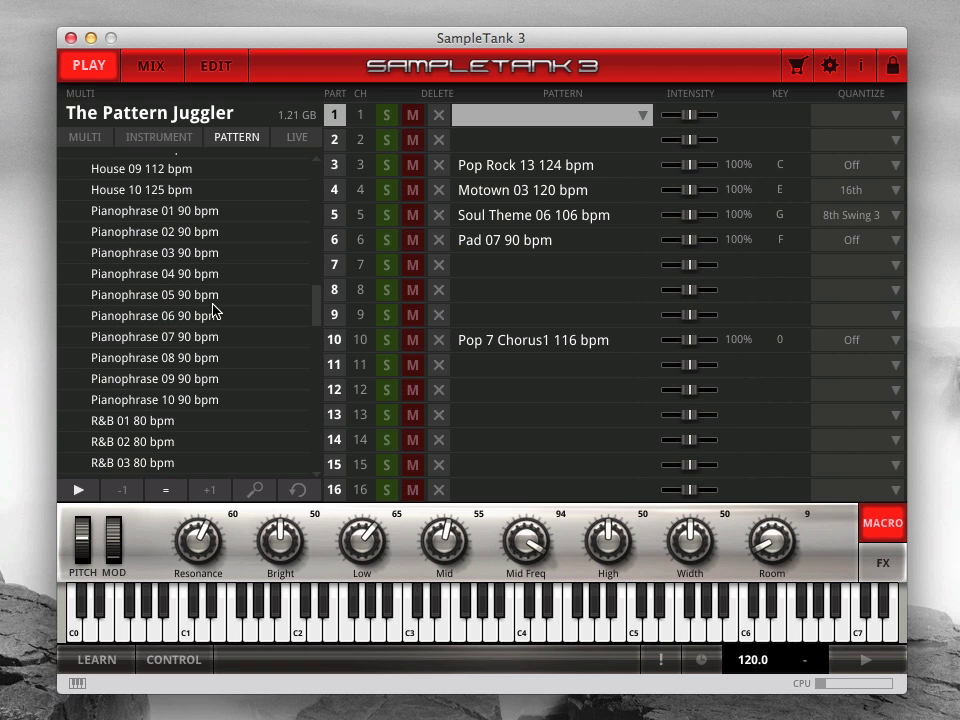
click(229, 212)
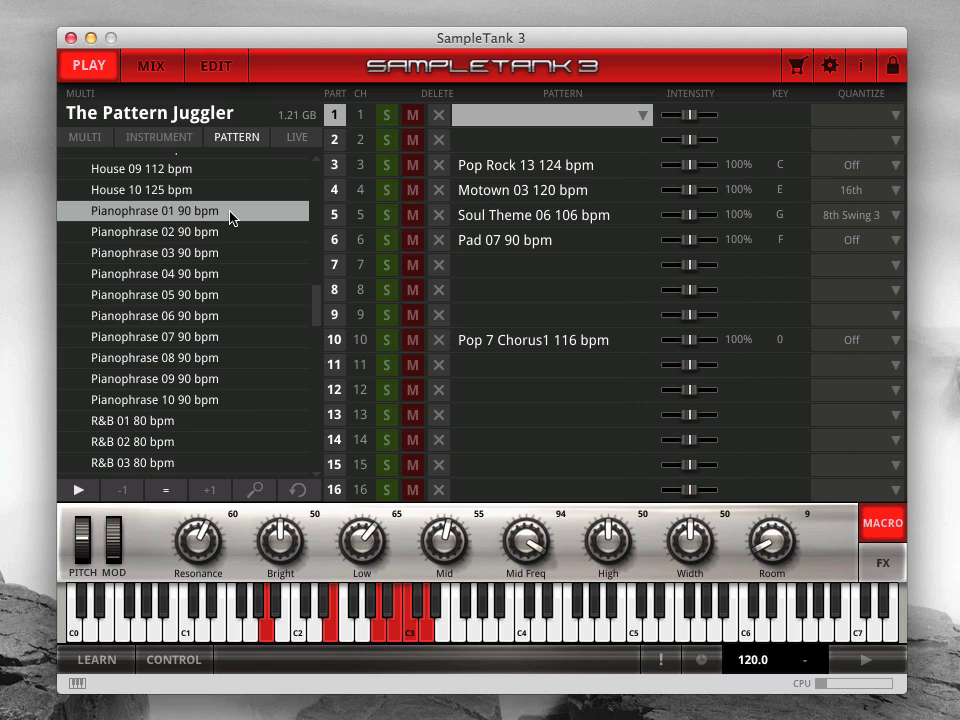
Stop the preview and load Pianophrase 01, 03 and 06 90 bpm onto part 1.
click(89, 493)
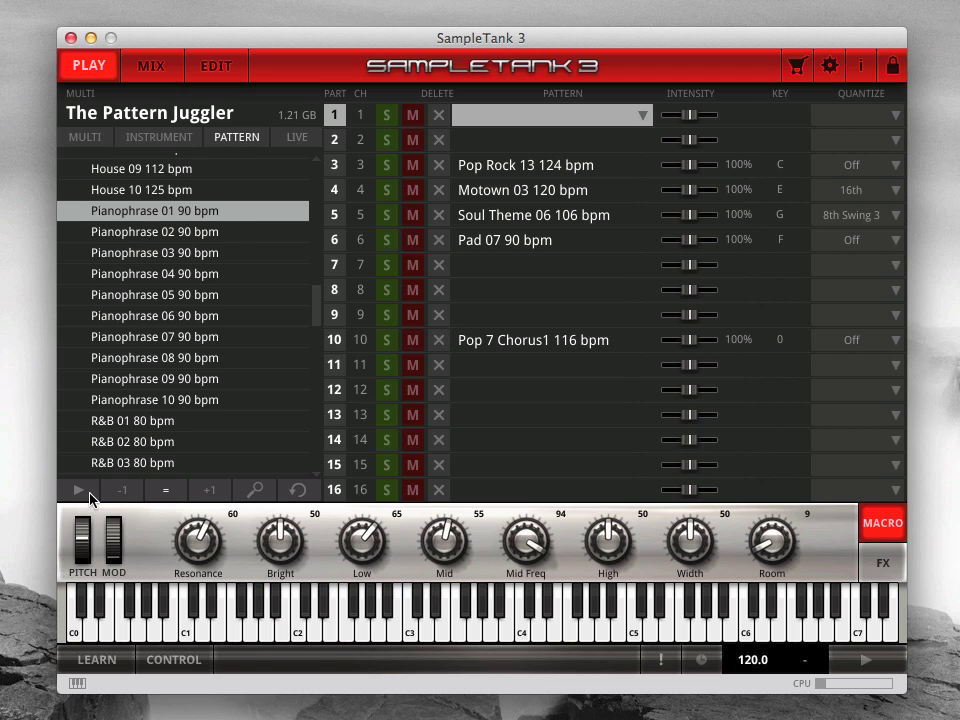
click(136, 213)
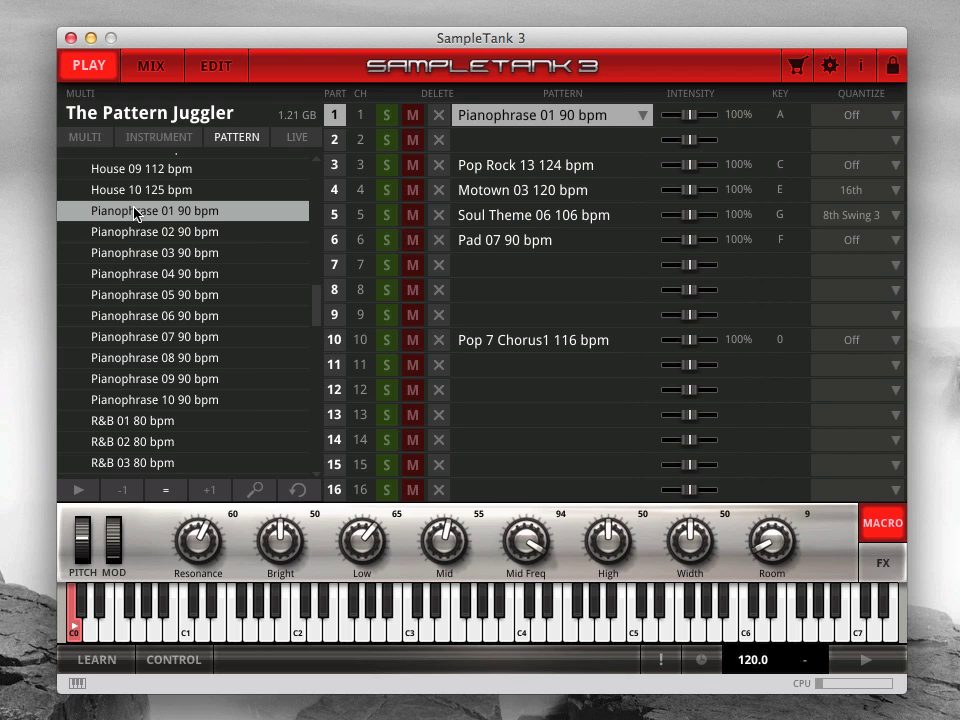
click(242, 261)
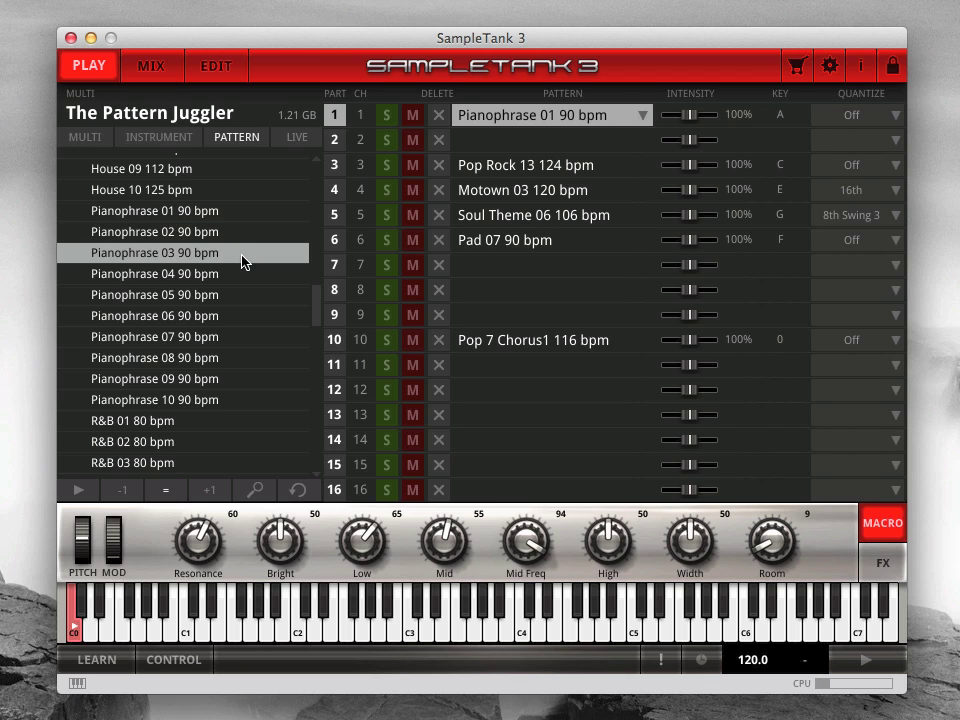
click(250, 316)
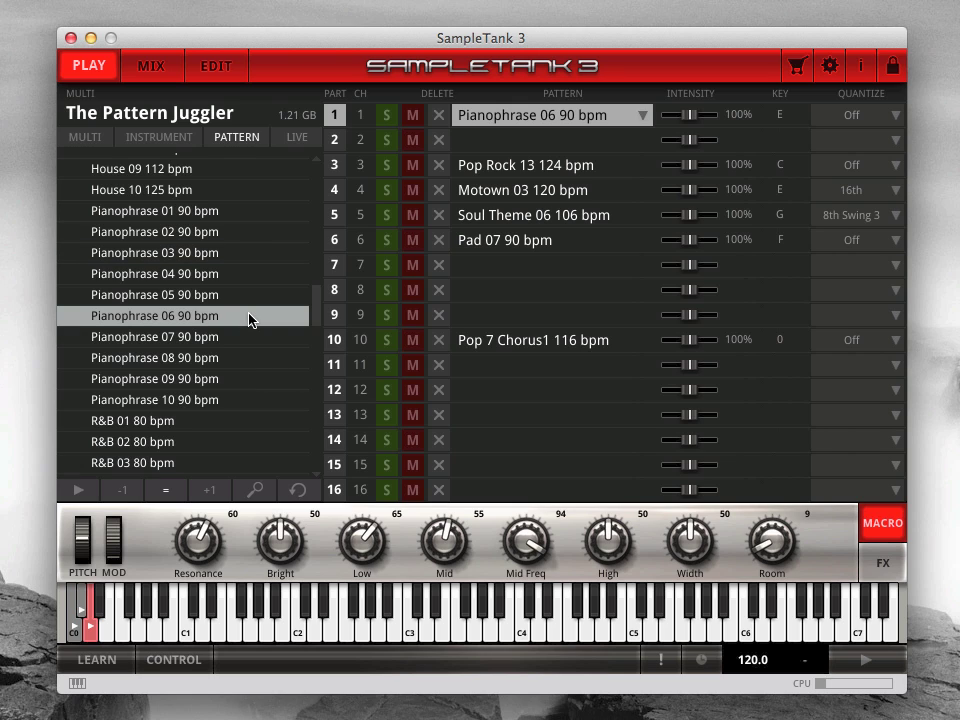
Add R&B 01 80 bpm and R&B 04 100 bpm to part 1's trigger keys, then select part 10.
scroll(322, 318, down, 5)
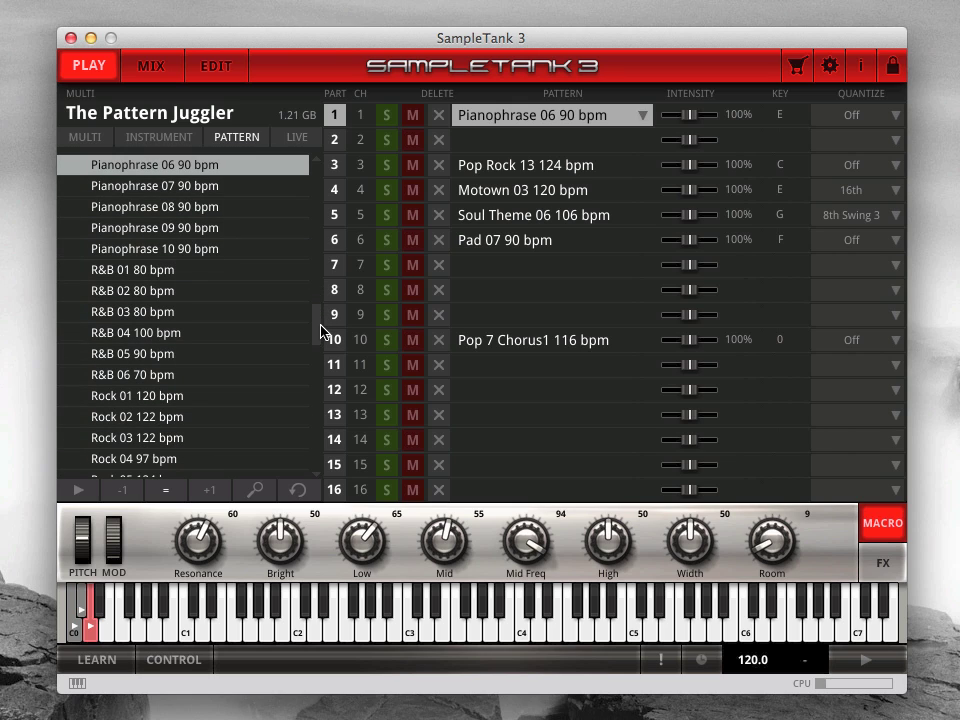
click(200, 276)
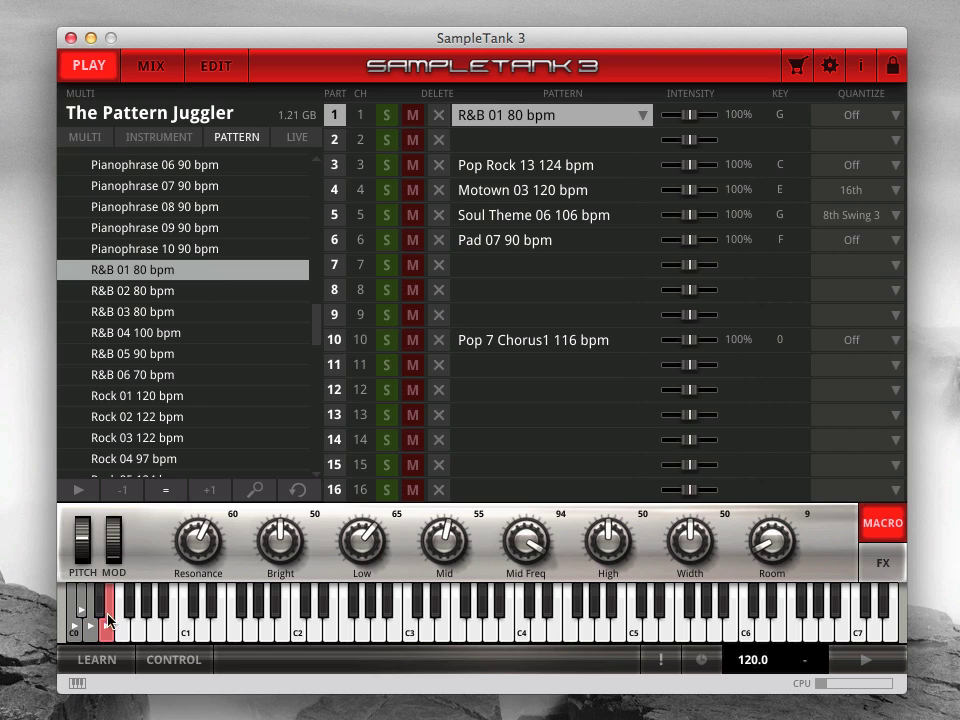
mouse_move(197, 333)
mouse_down()
mouse_move(180, 352)
mouse_move(155, 575)
mouse_move(121, 632)
mouse_up()
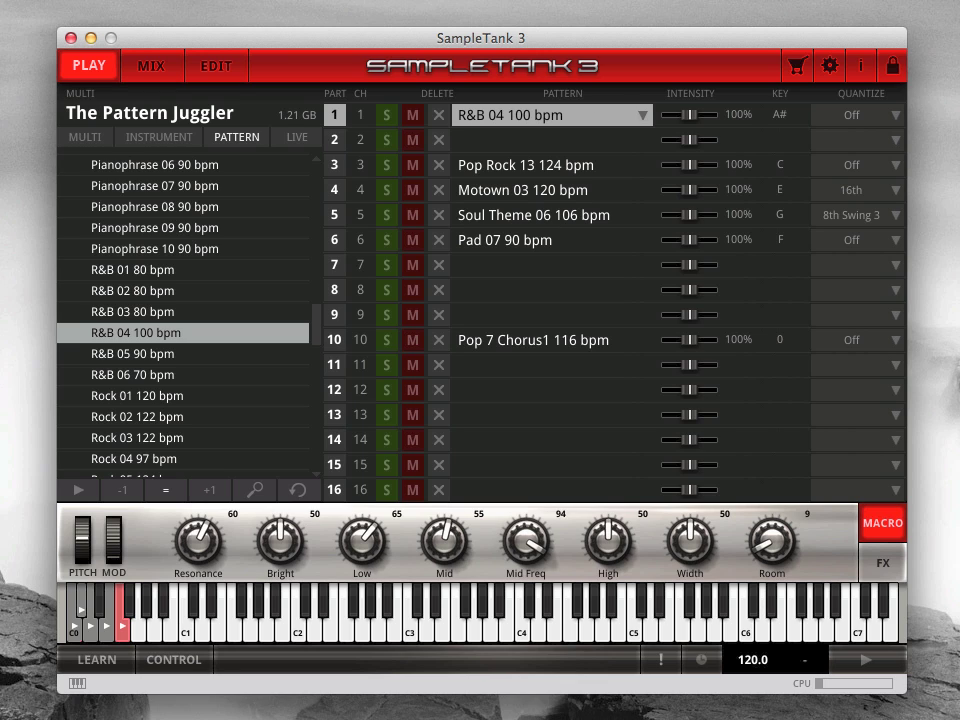
click(626, 343)
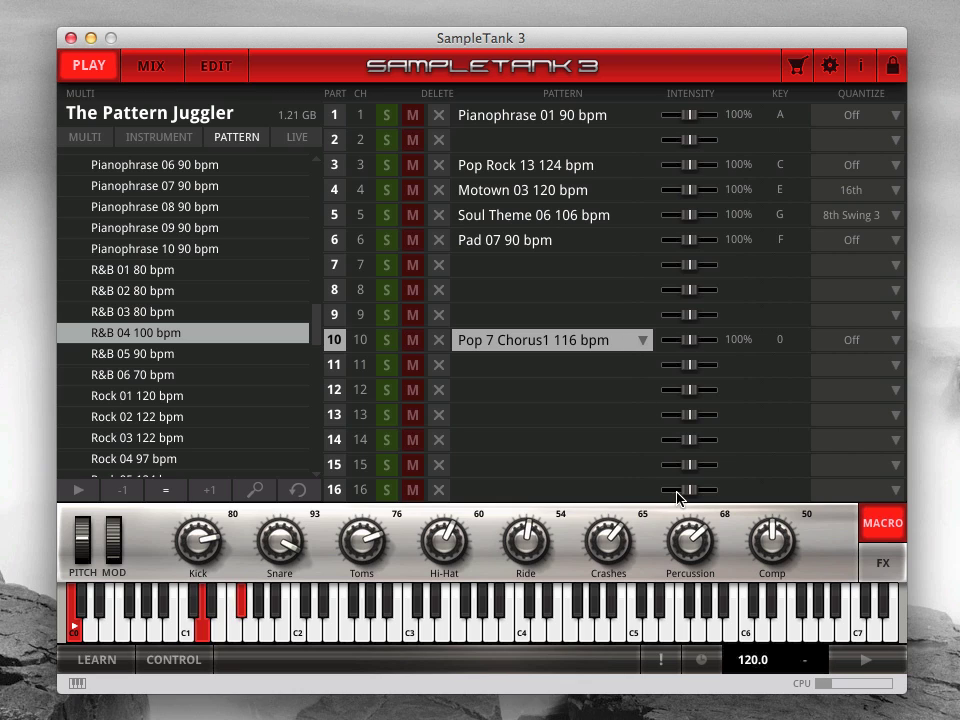
Change the master tempo value to 140.0.
double_click(752, 660)
text(140.0)
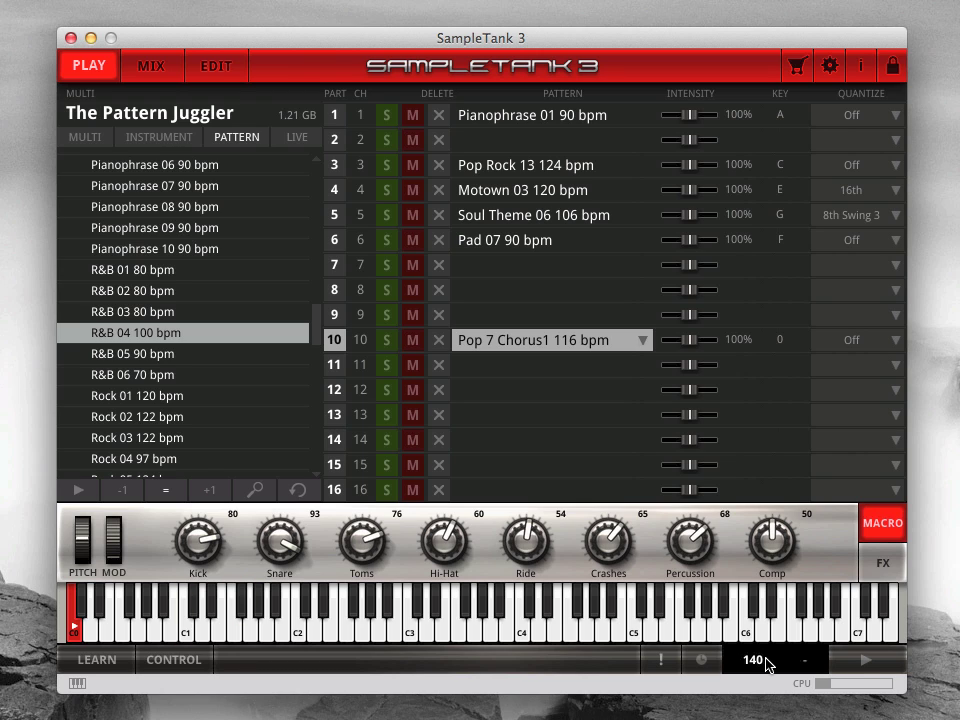
key(Return)
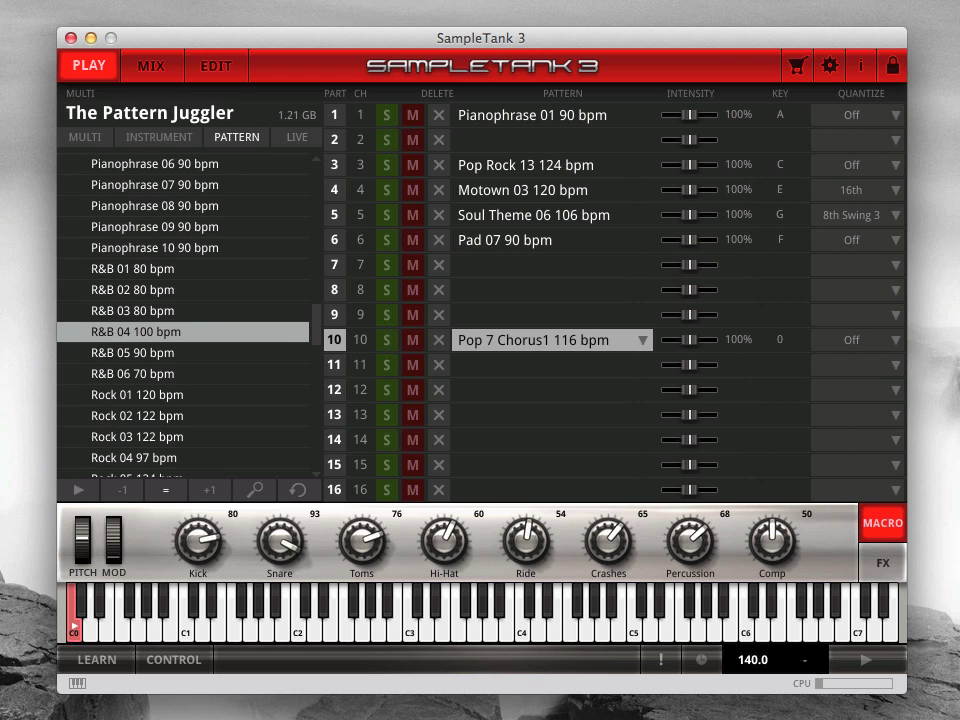
Make Pianophrase 06 90 bpm part 1's active pattern at 118% intensity.
click(534, 120)
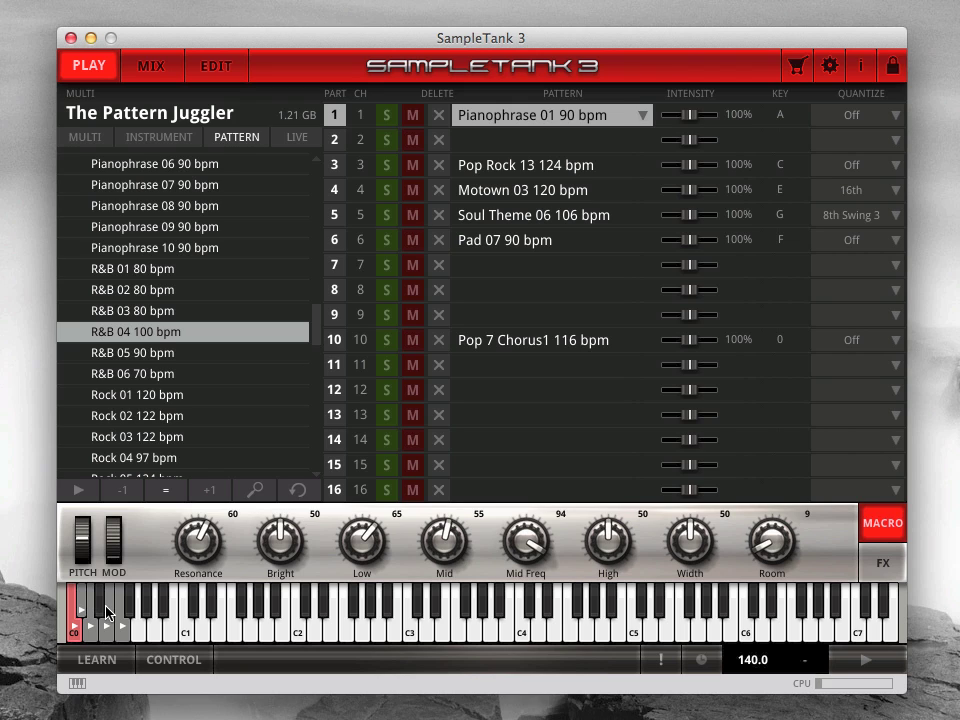
click(643, 116)
click(543, 179)
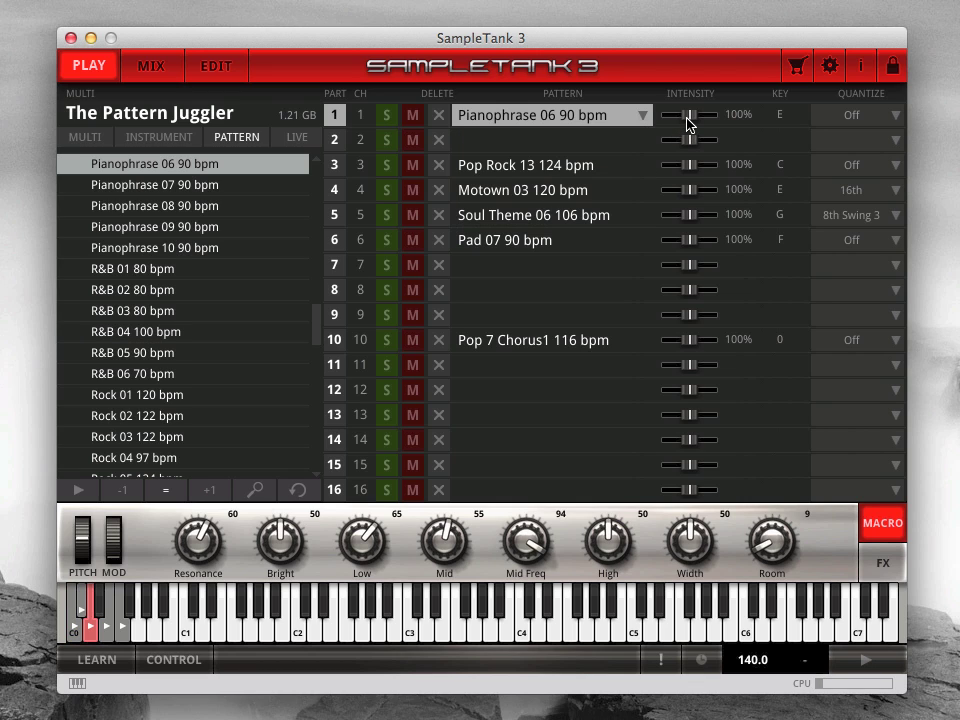
mouse_move(688, 124)
mouse_down()
mouse_move(680, 124)
mouse_move(692, 122)
mouse_up()
Set part 1's pattern key to B and transpose part 10's key to -12.
drag(780, 121, 783, 130)
scroll(780, 128, up, 3)
scroll(780, 128, up, 2)
scroll(781, 127, down, 4)
scroll(781, 128, down, 1)
scroll(781, 128, up, 2)
scroll(781, 128, up, 1)
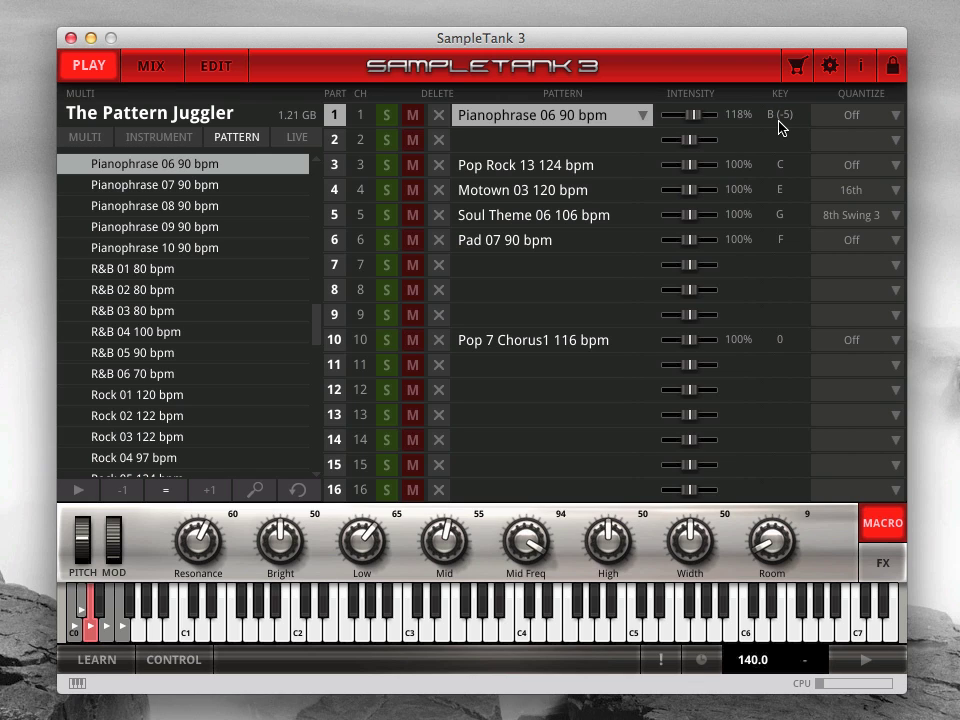
click(631, 347)
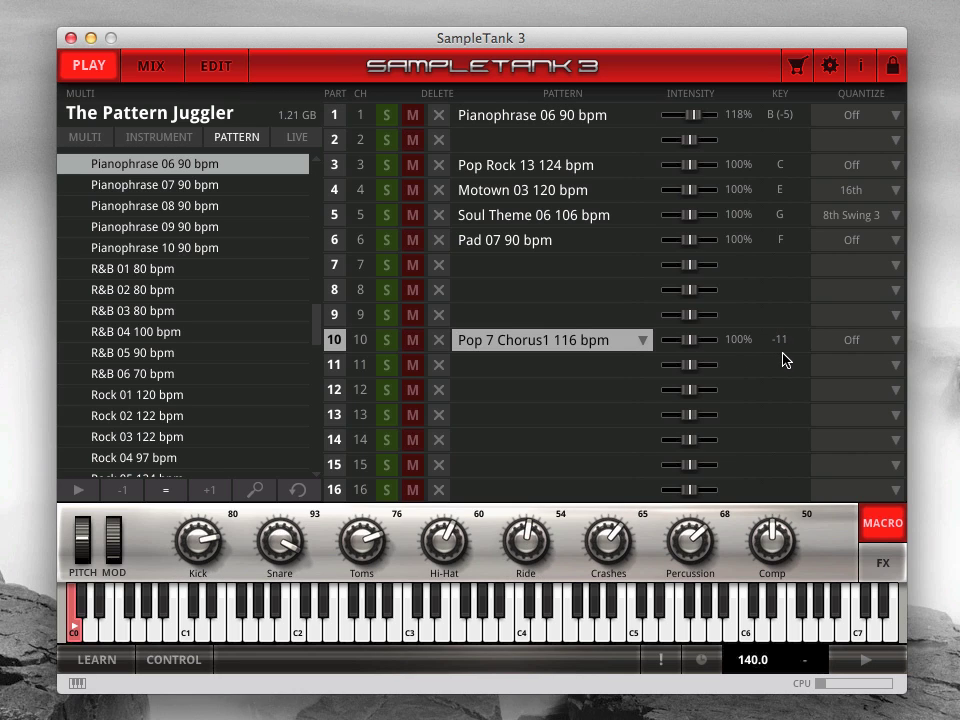
scroll(784, 353, down, 1)
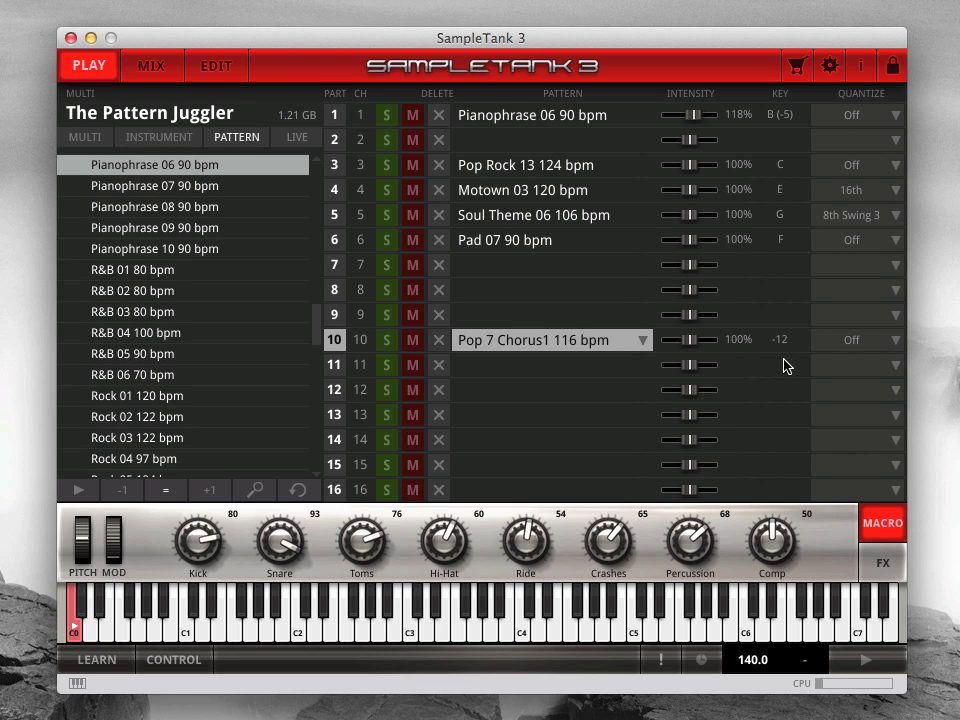
click(806, 666)
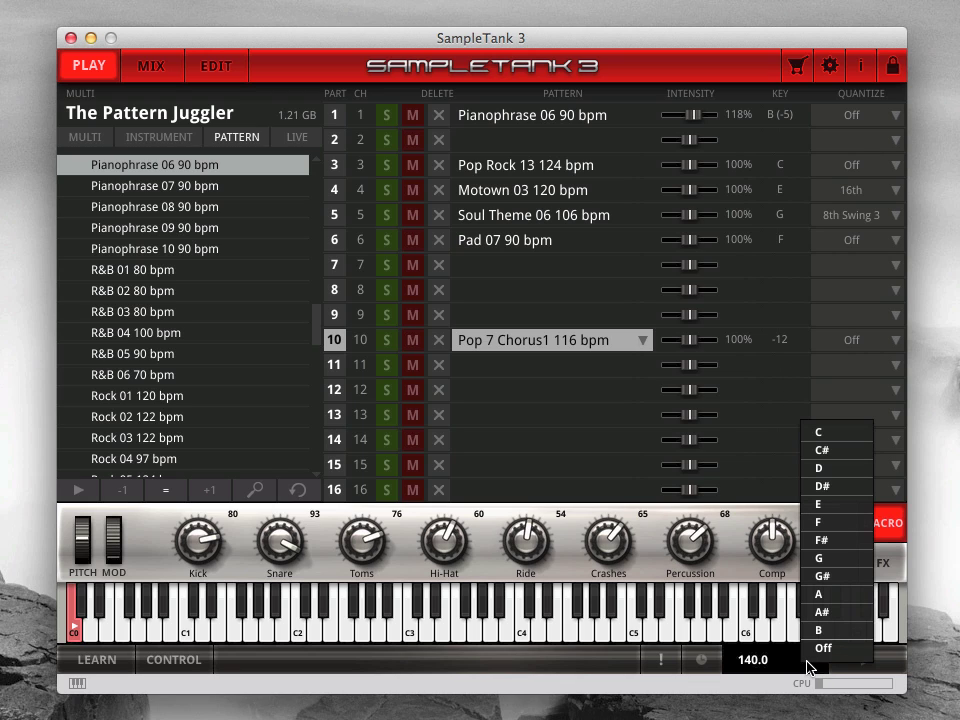
click(818, 596)
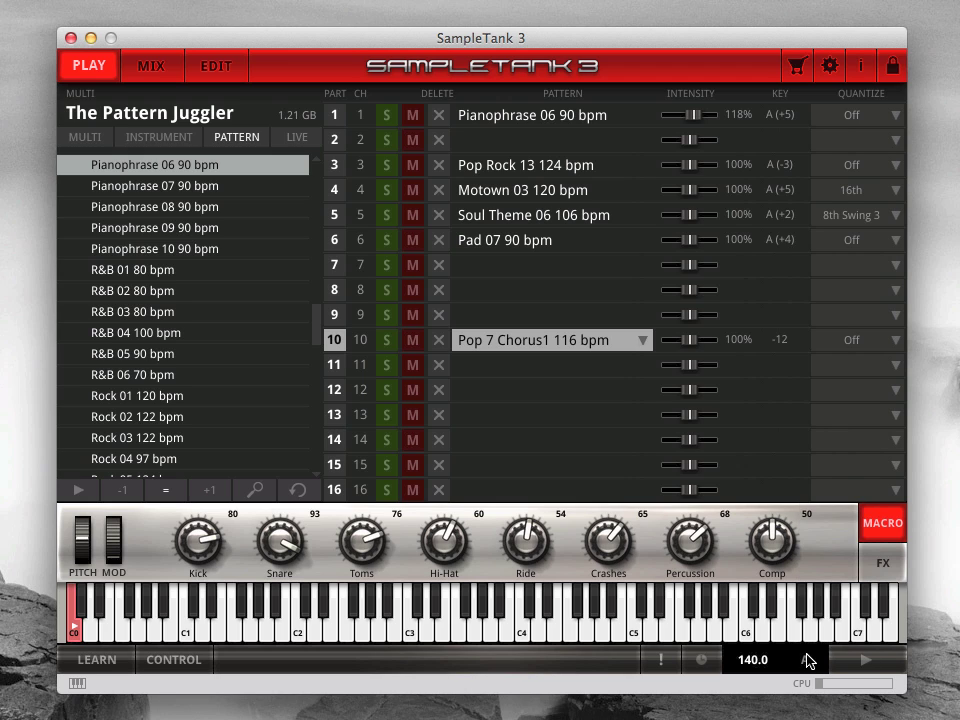
click(810, 660)
click(815, 652)
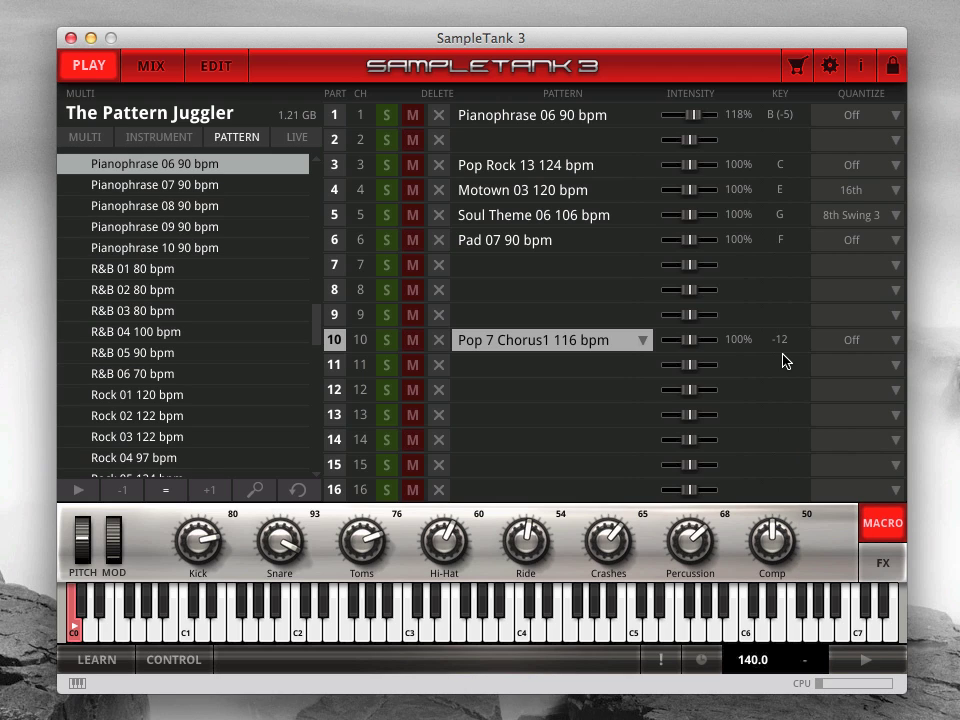
click(630, 117)
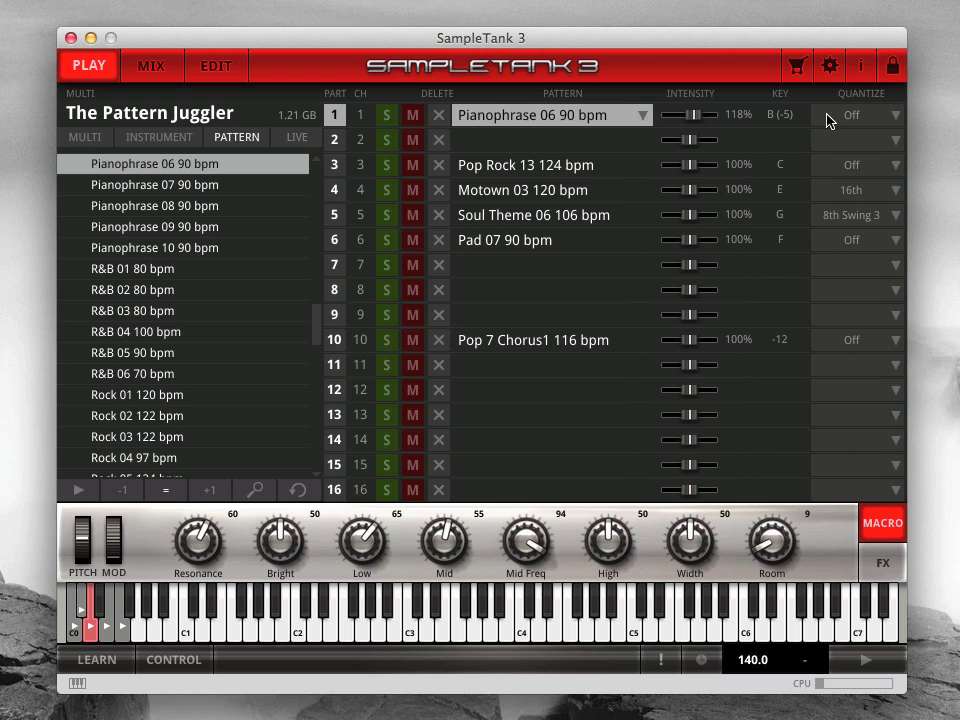
Try part 1's quantize at 1/4, then switch it to 16th Swing 2.
click(894, 116)
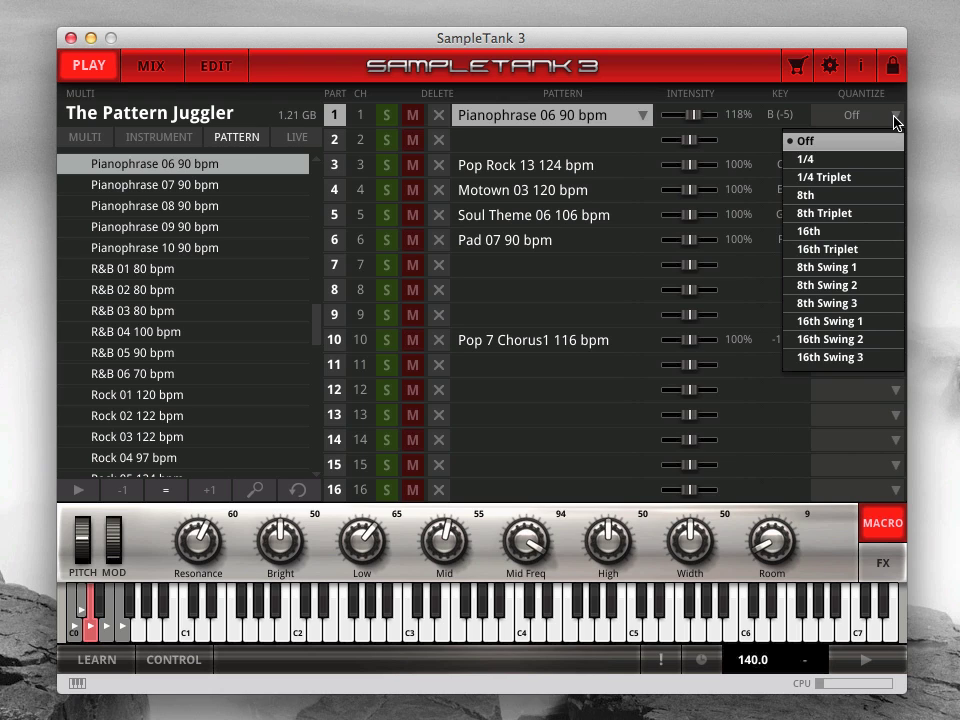
click(884, 196)
click(858, 163)
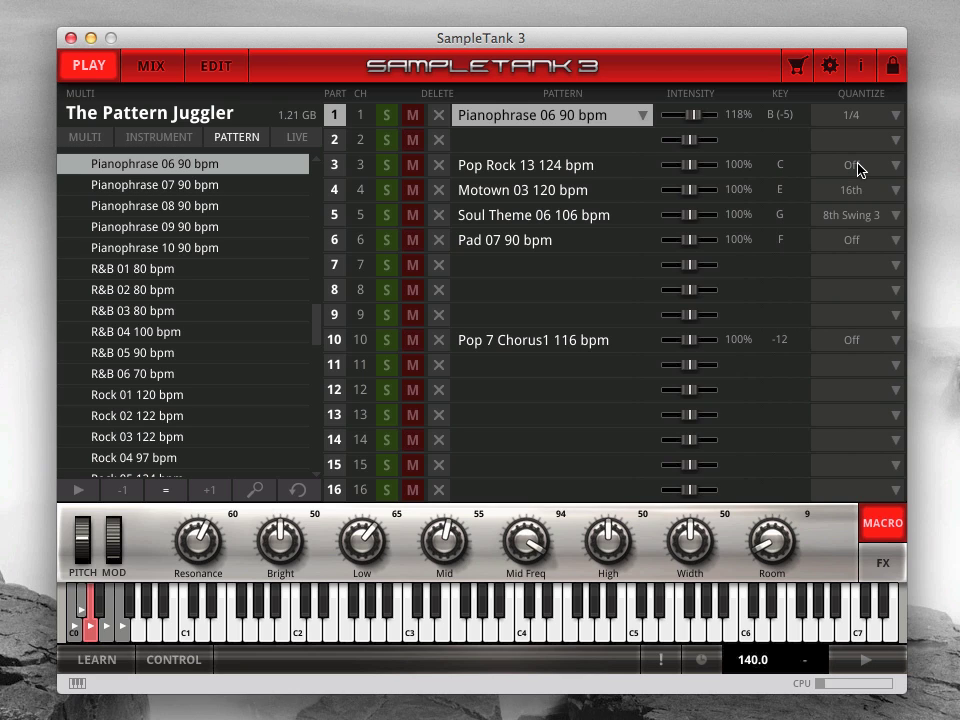
click(895, 117)
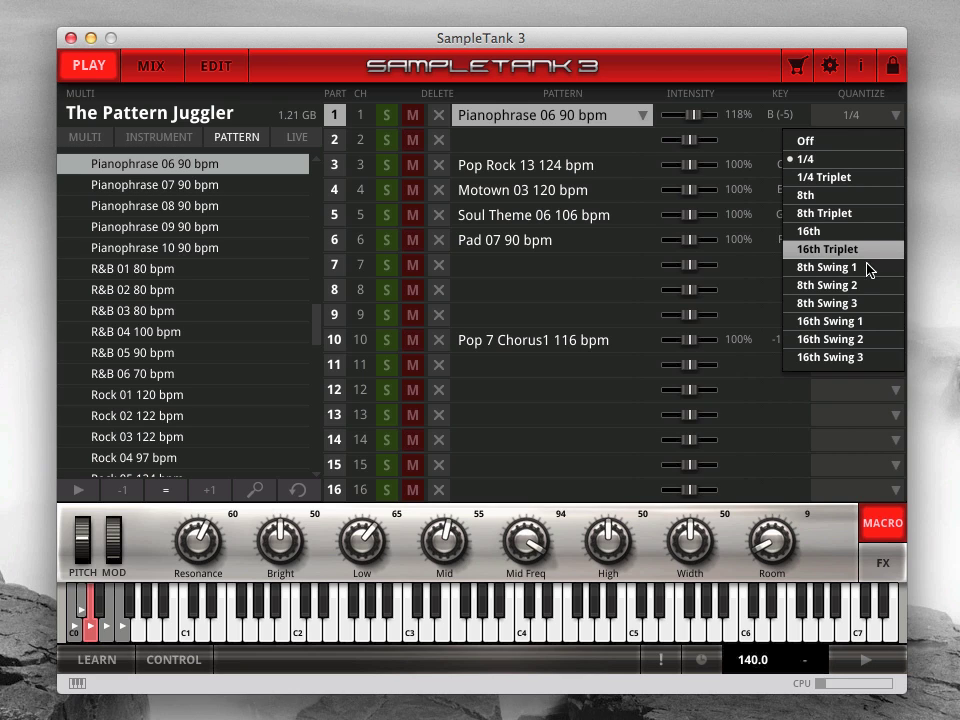
click(866, 340)
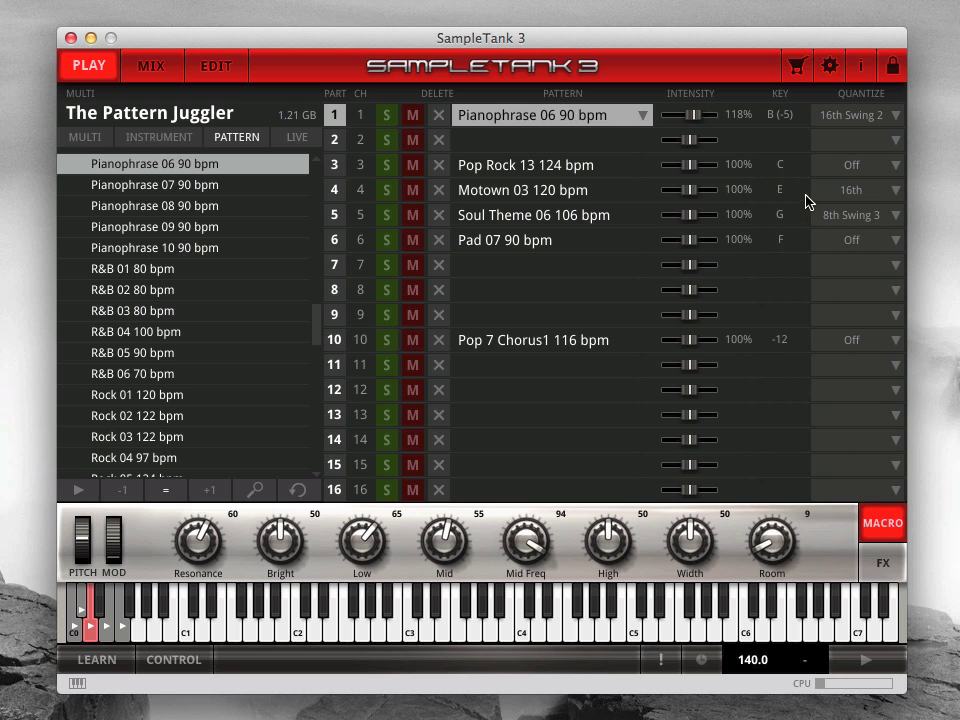
Open part 1's pattern list, close it unchanged, and select part 10's row.
click(644, 117)
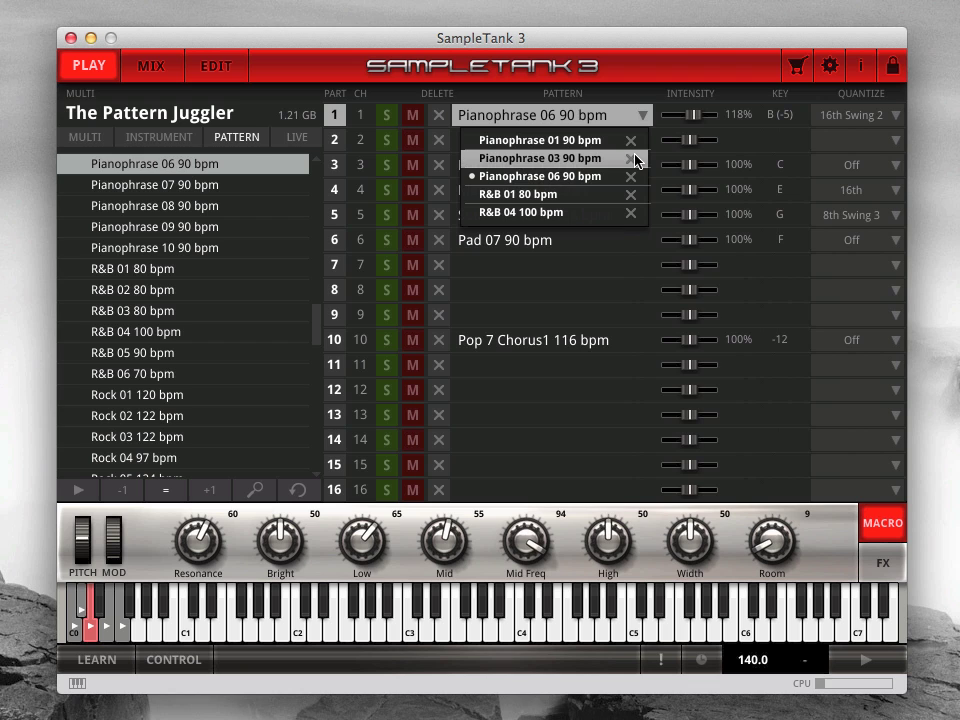
click(643, 114)
click(540, 340)
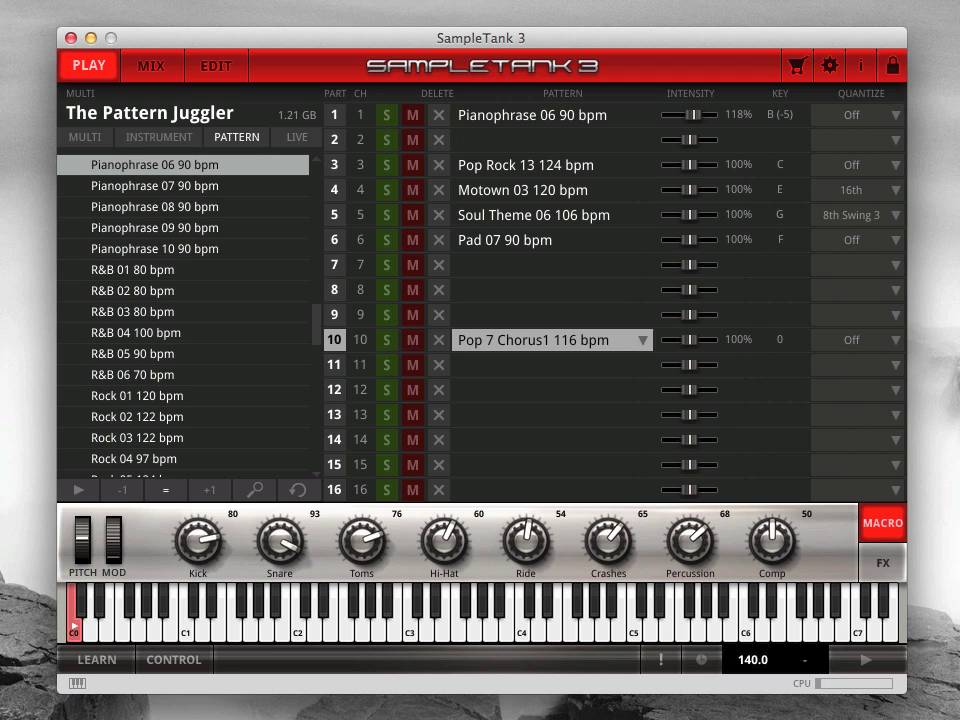
Reload The Pattern Juggler from the multis list, reopen the pattern browser, and start transport Play.
click(84, 140)
double_click(193, 448)
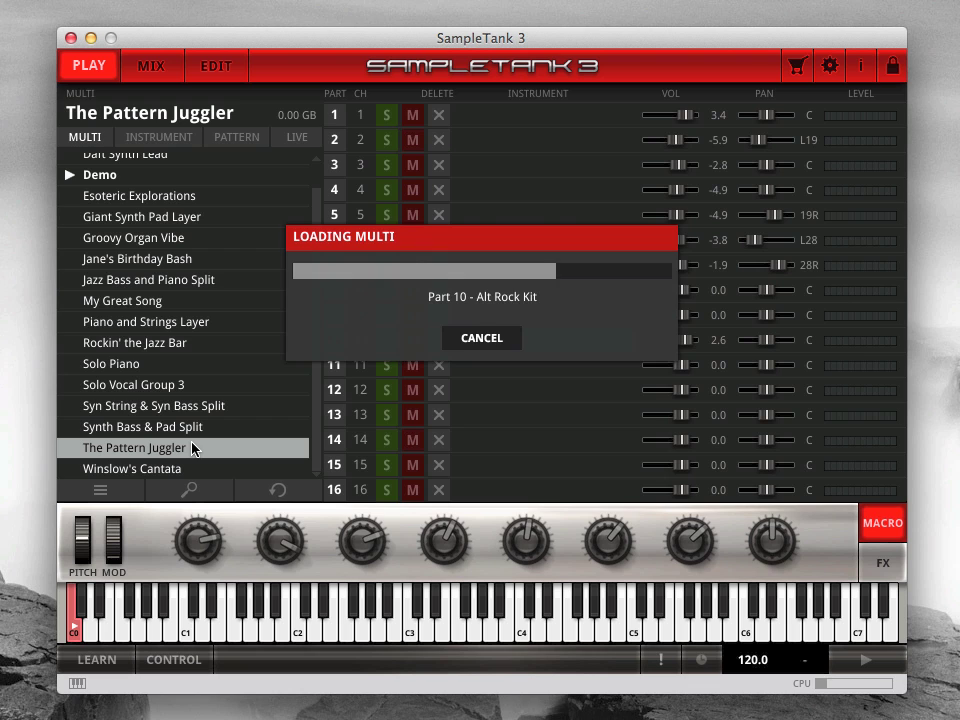
click(266, 140)
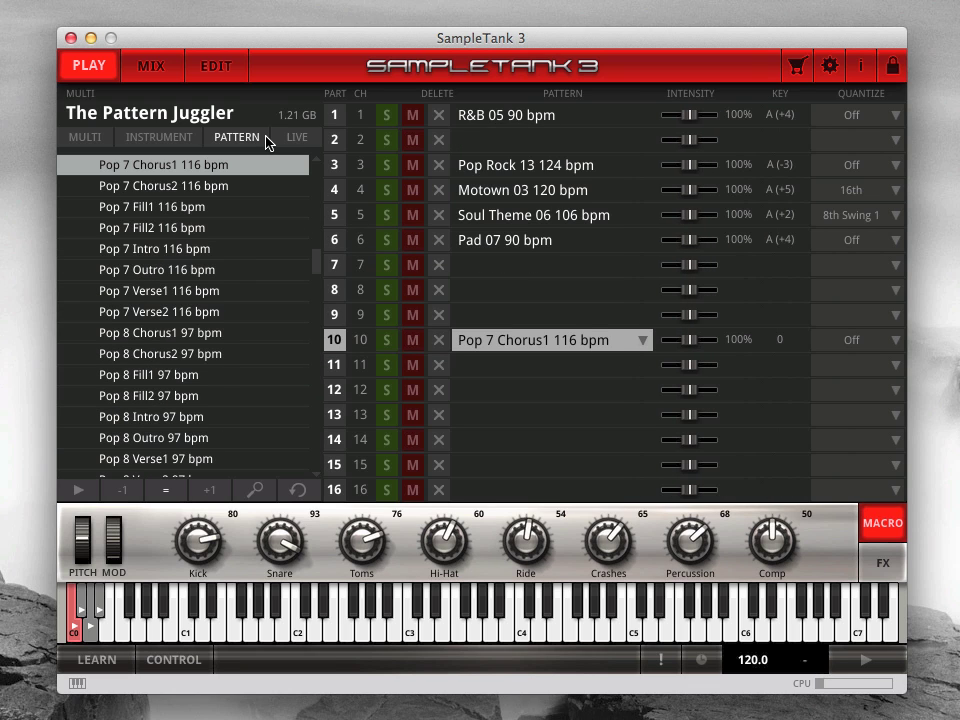
click(895, 660)
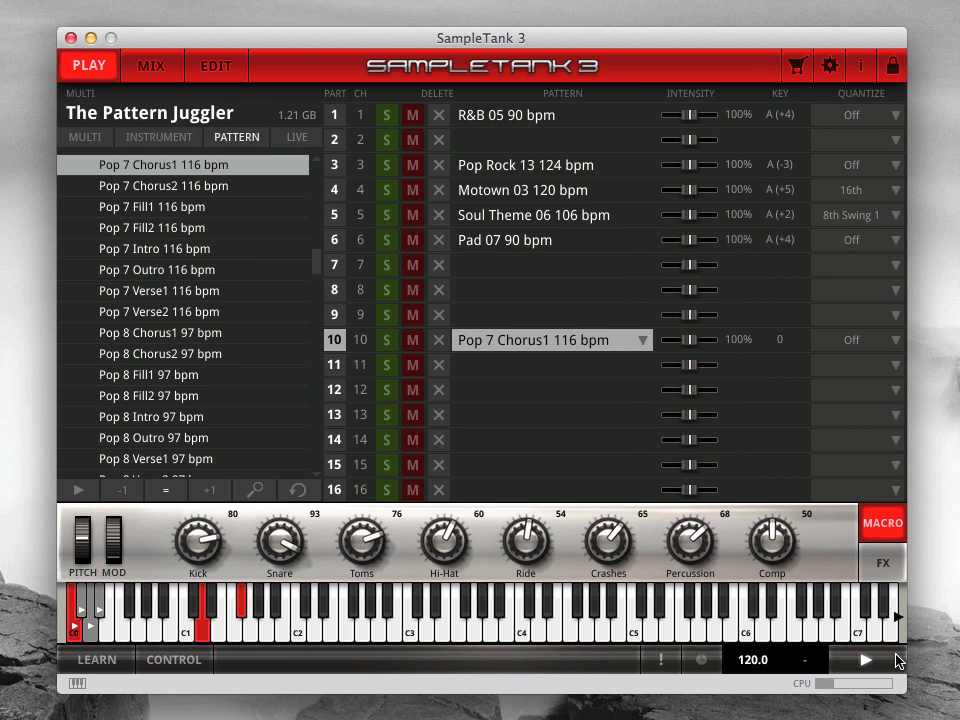